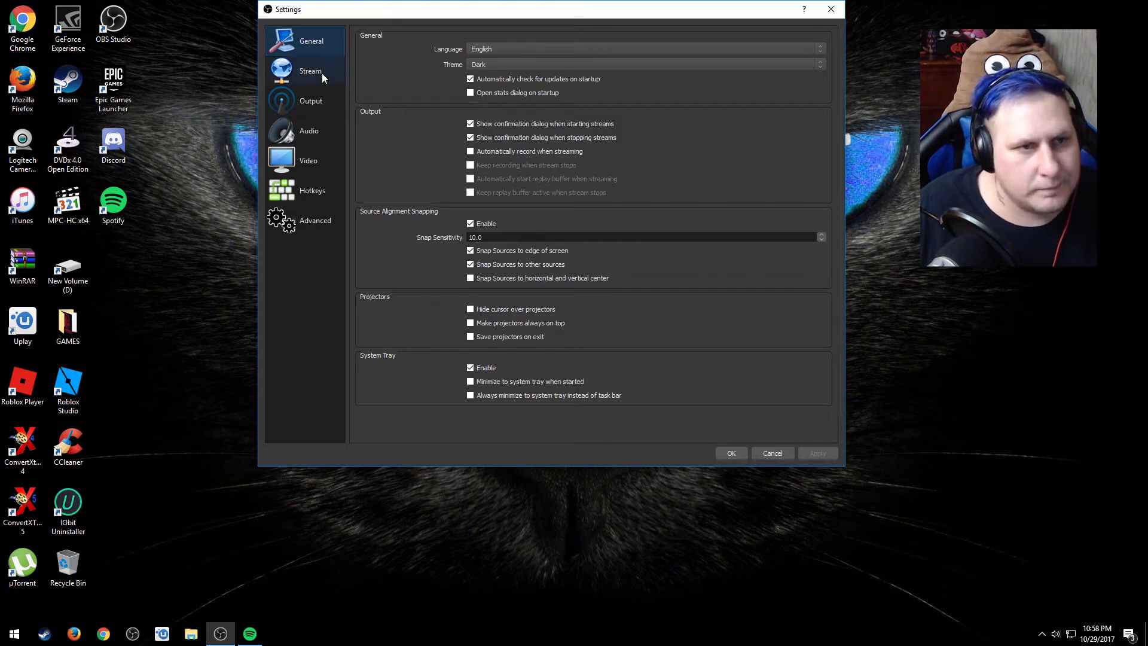
- Review the streaming output settings, including the CPU usage preset choices, and keep the preset at faster
{"action": "left_click", "coordinate": [308, 108]}
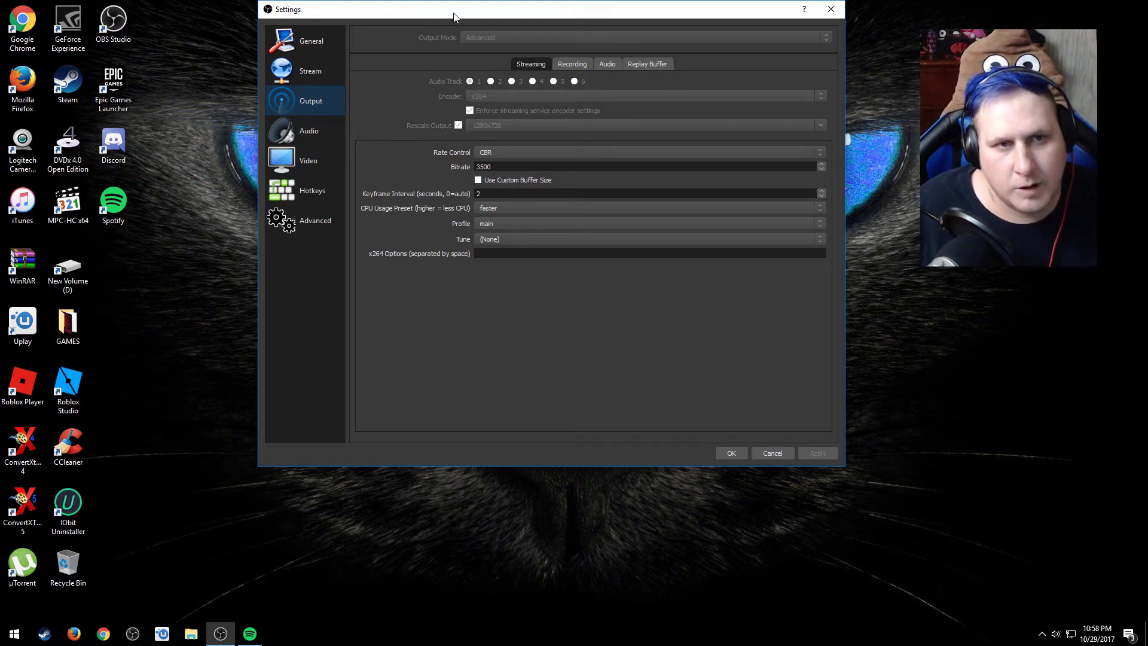
{"action": "left_click_drag", "start_coordinate": [458, 14], "coordinate": [430, 36]}
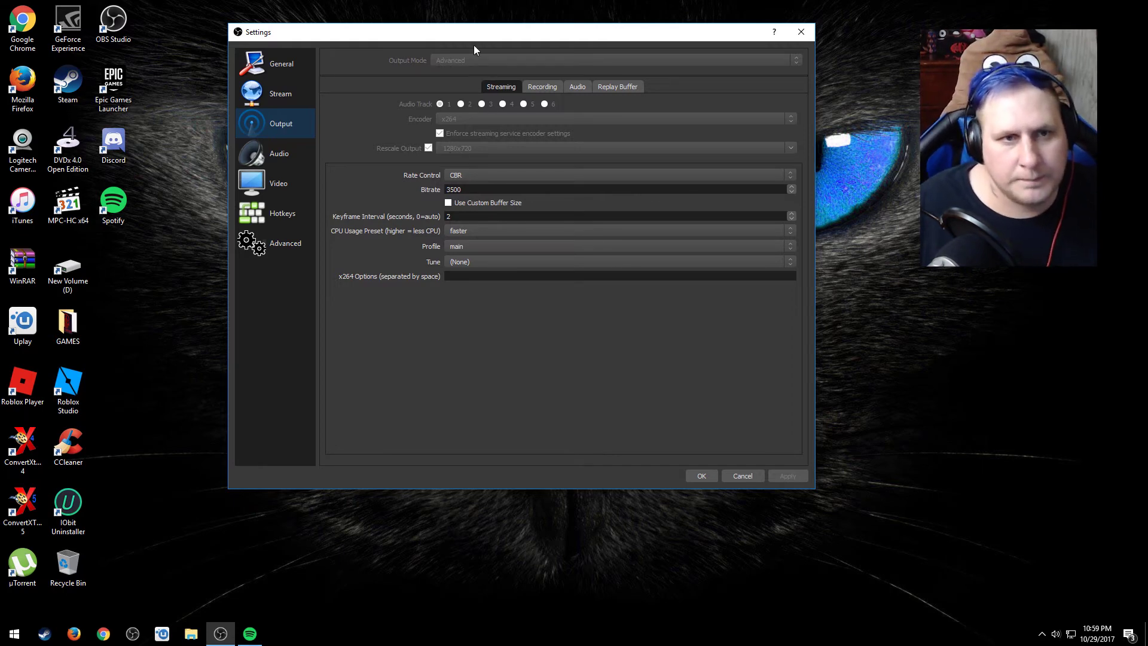
{"action": "left_click_drag", "start_coordinate": [474, 35], "coordinate": [487, 60]}
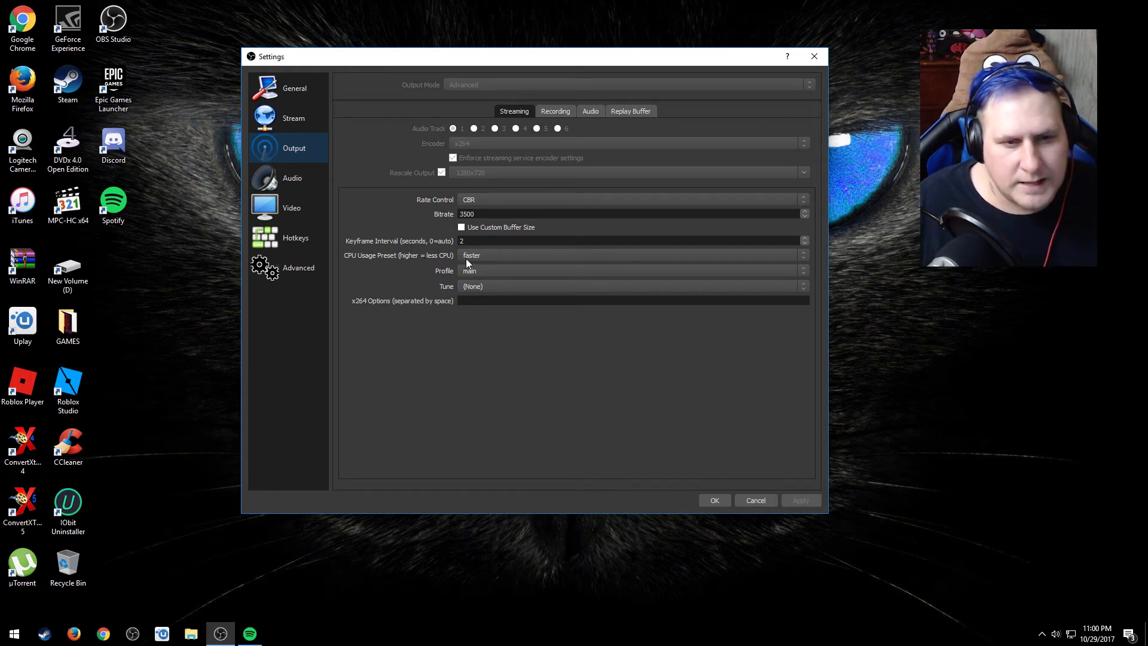
{"action": "left_click", "coordinate": [515, 255]}
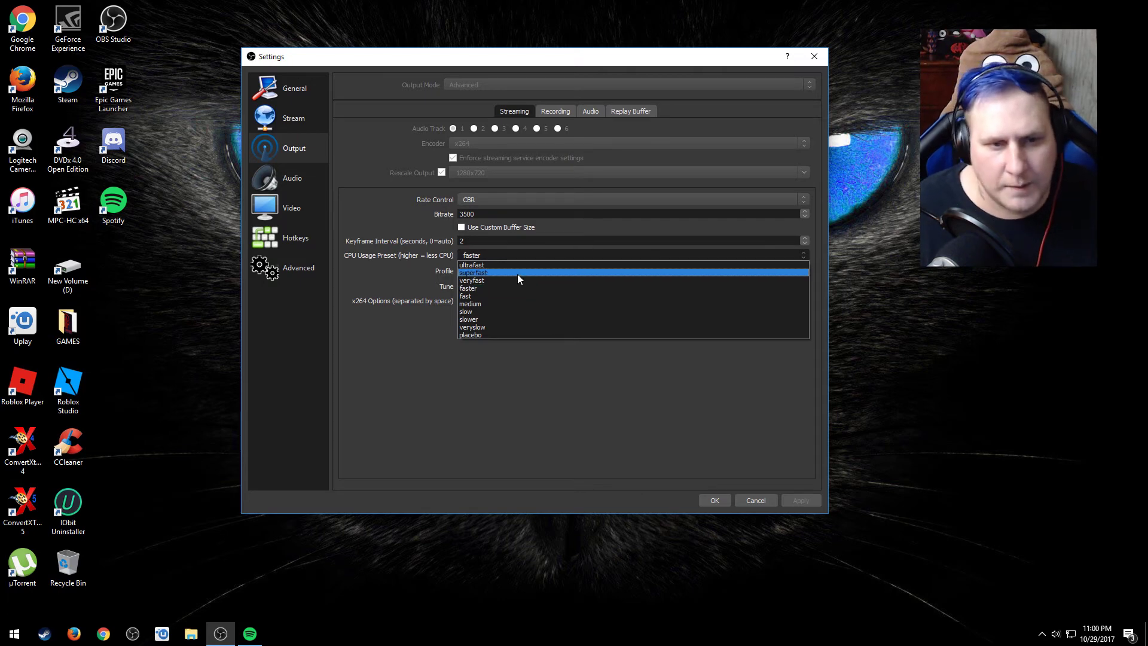
{"action": "left_click", "coordinate": [497, 289]}
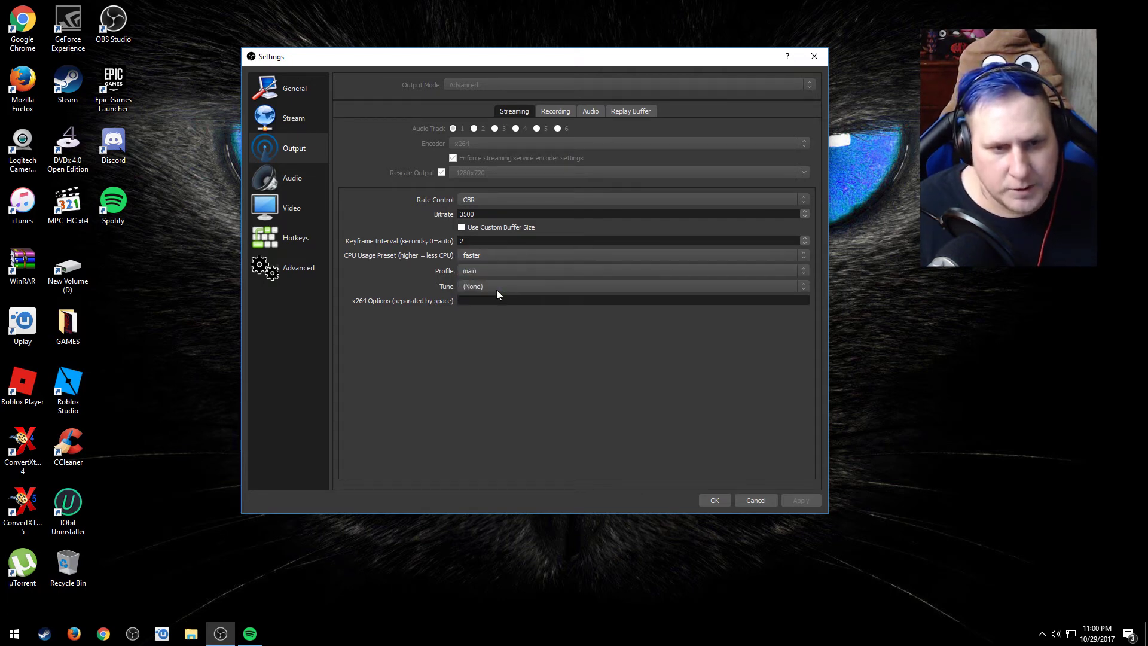
{"action": "left_click", "coordinate": [493, 256]}
{"action": "left_click", "coordinate": [493, 255]}
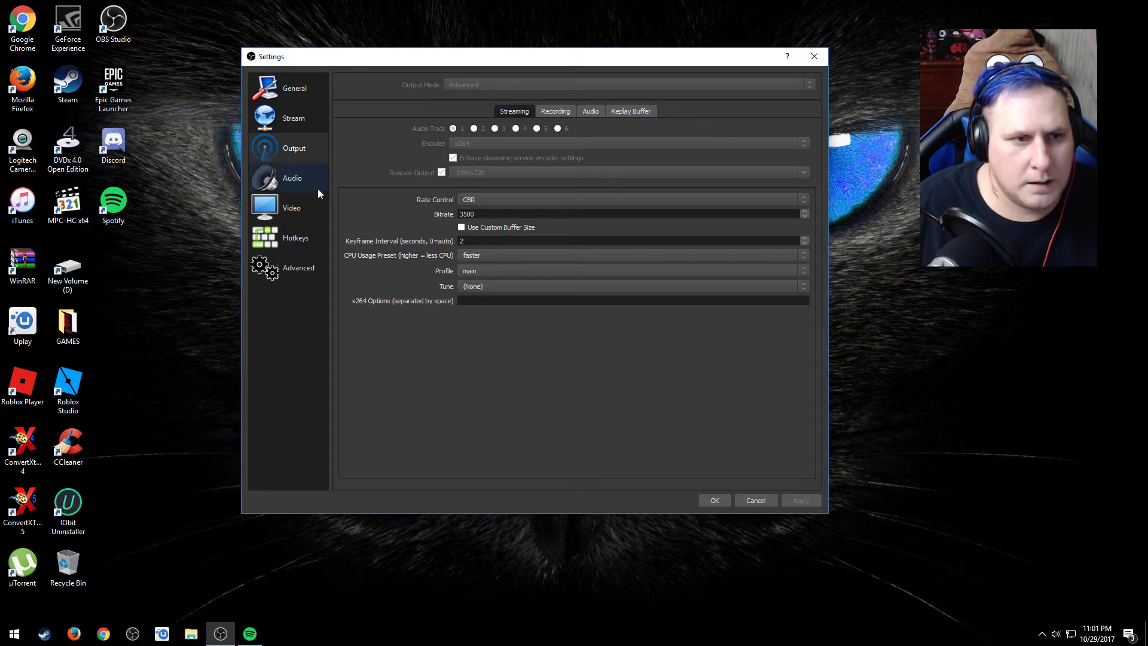
- Review the recording and audio track output settings, followed by the audio device and video resolution settings
{"action": "left_click", "coordinate": [562, 113]}
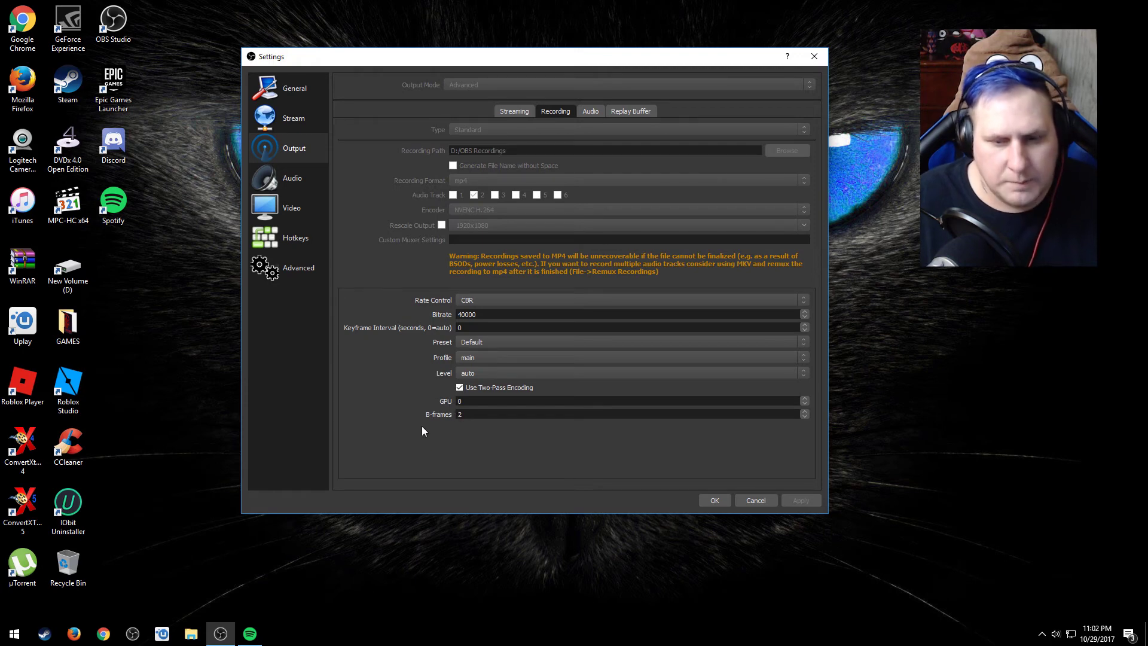
{"action": "left_click", "coordinate": [584, 114]}
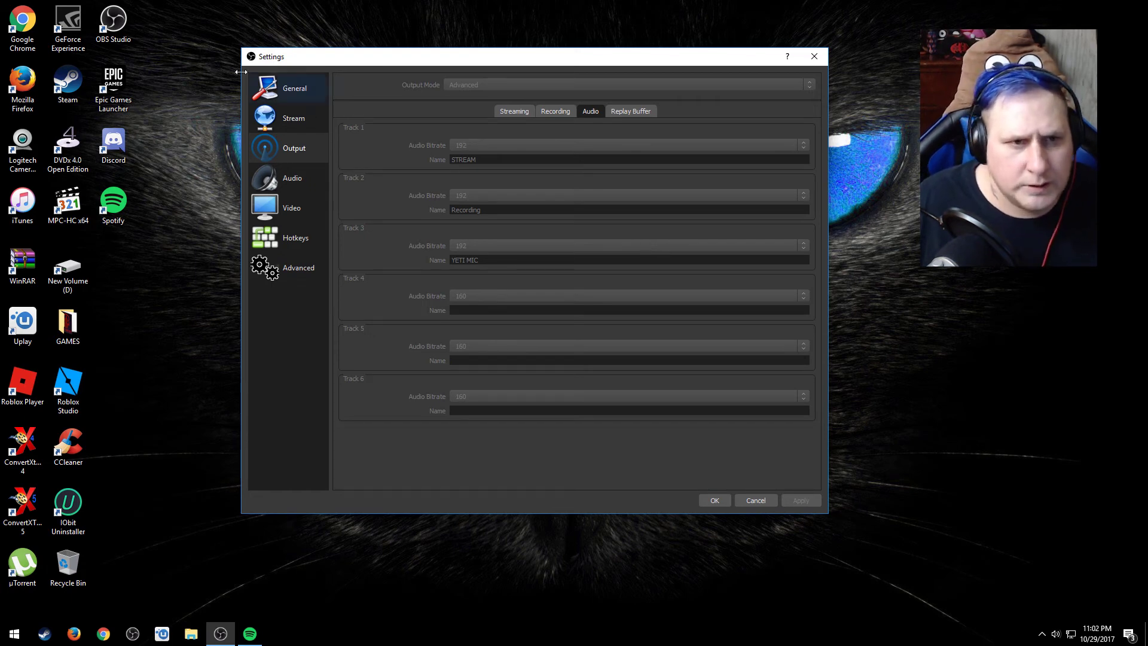
{"action": "left_click", "coordinate": [287, 180]}
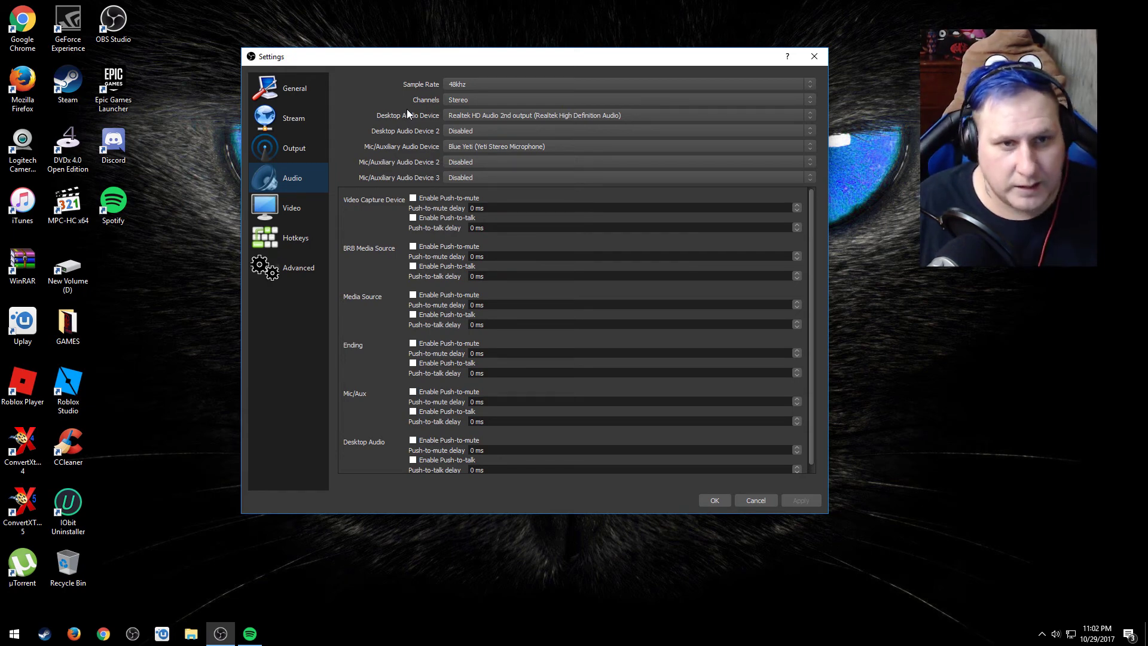
{"action": "left_click", "coordinate": [307, 210]}
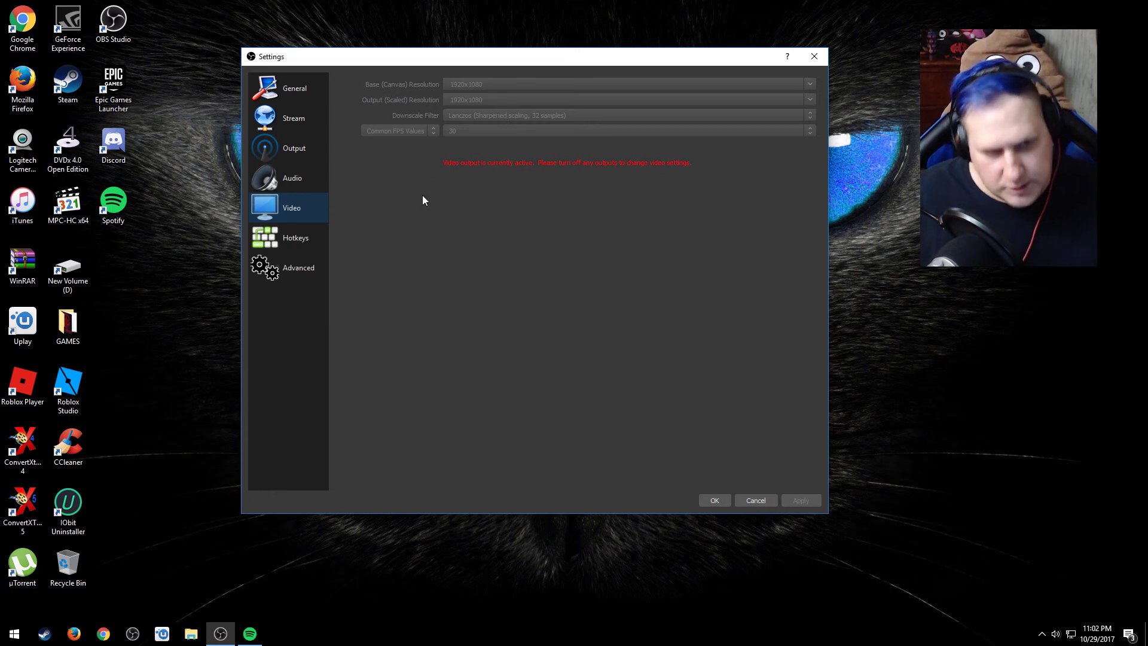
{"action": "left_click", "coordinate": [290, 154]}
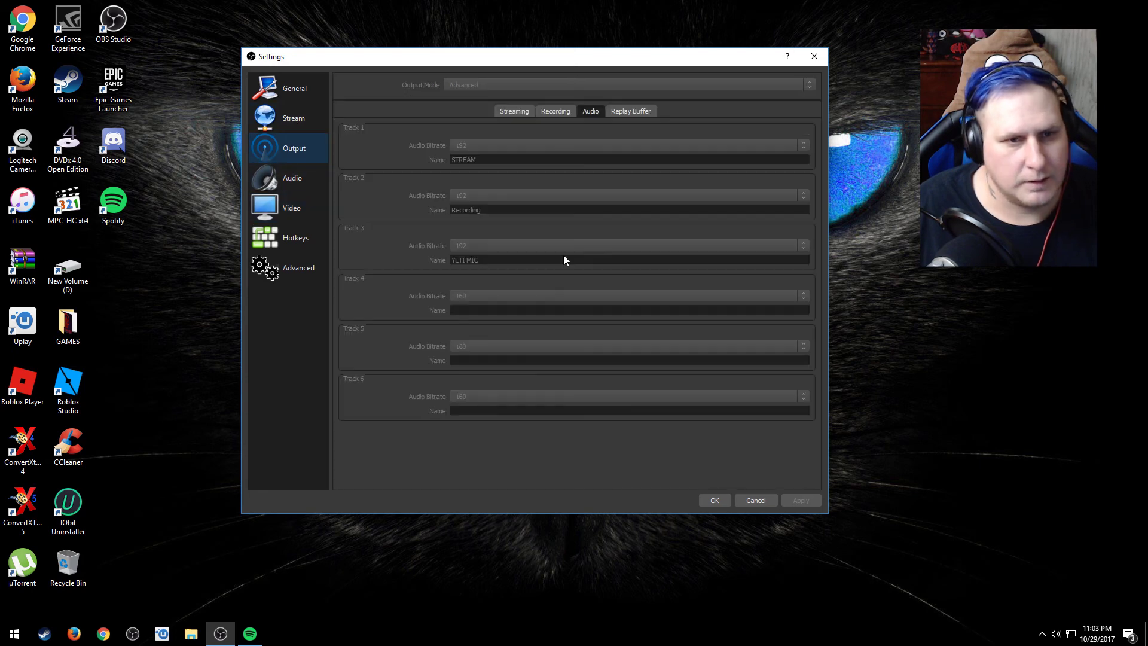
{"action": "left_click", "coordinate": [301, 117]}
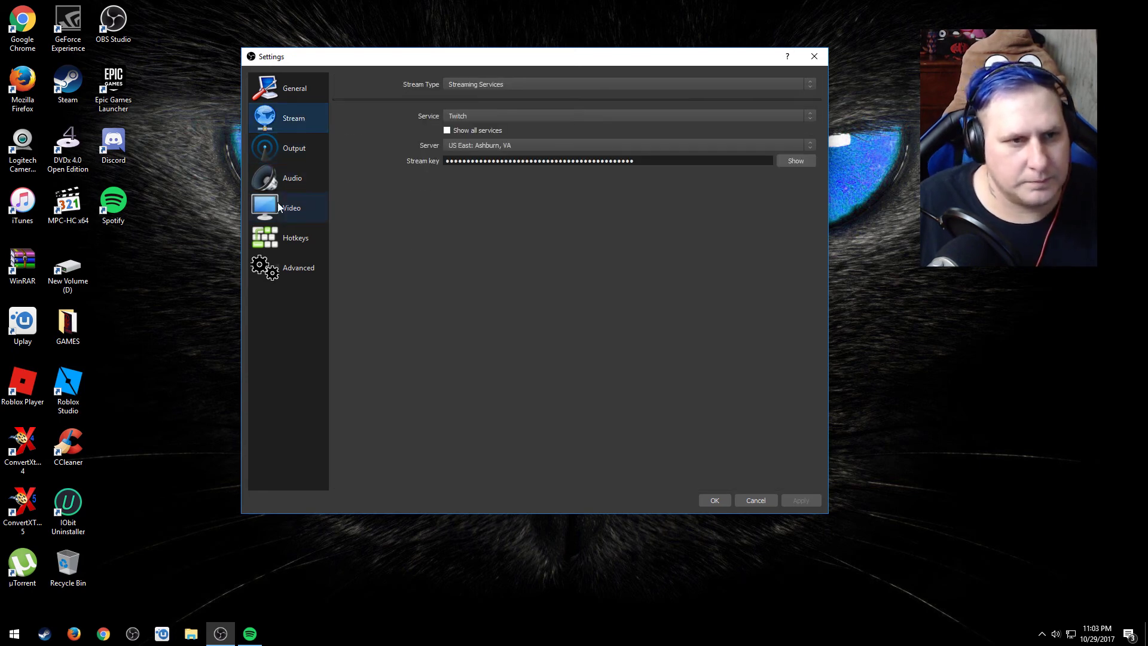
{"action": "left_click", "coordinate": [293, 180]}
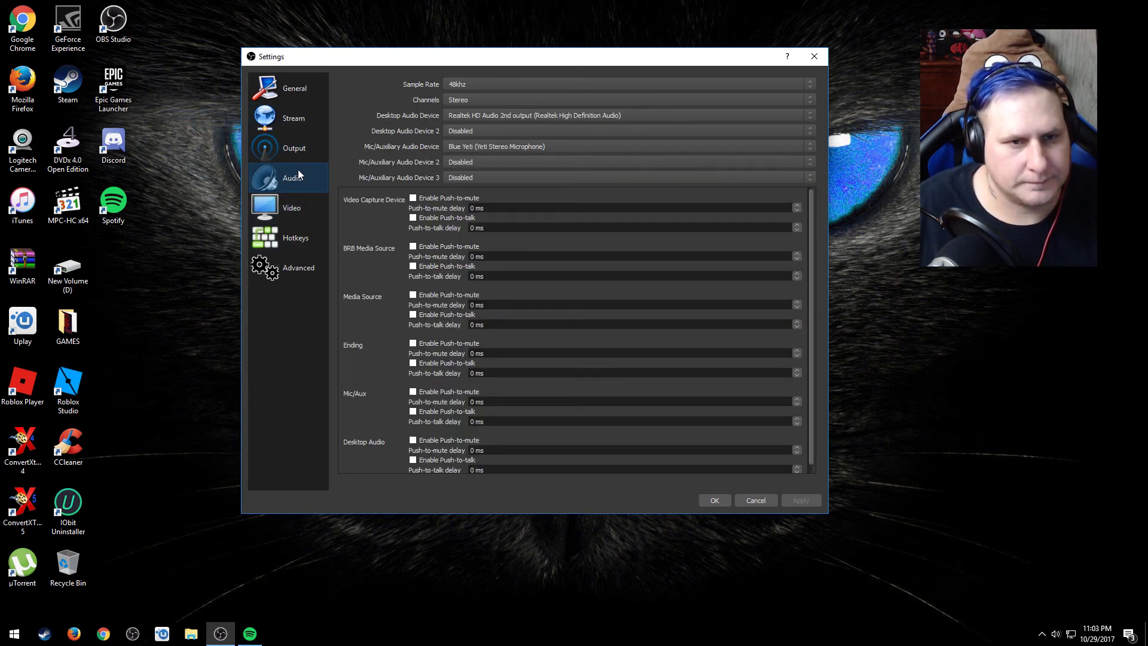
{"action": "left_click", "coordinate": [297, 150]}
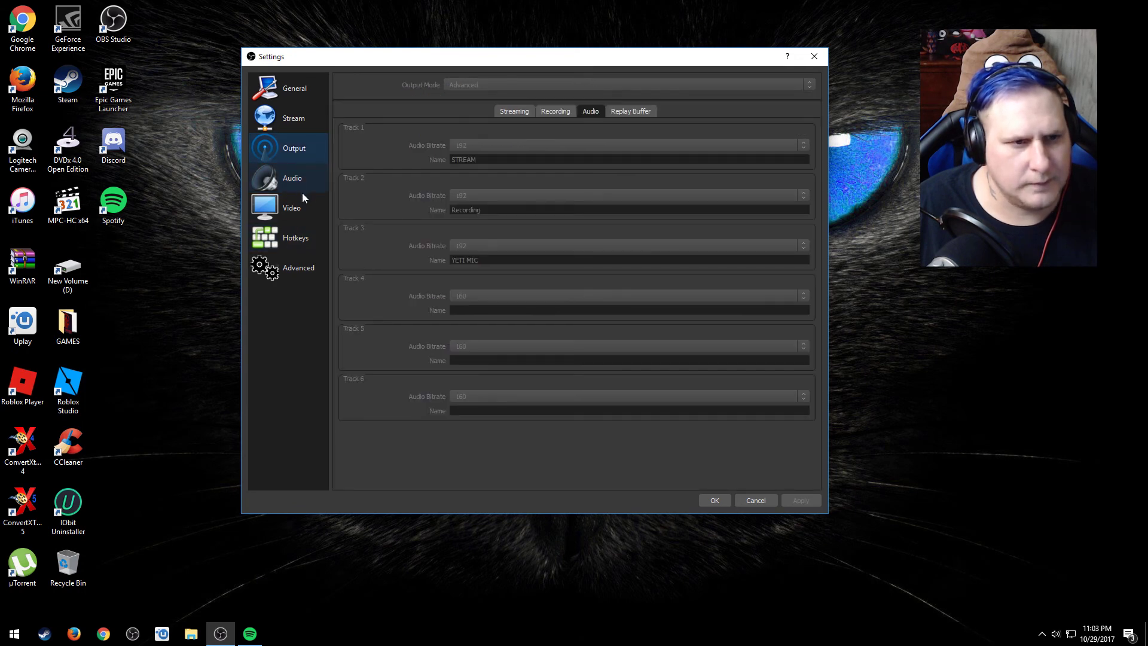
{"action": "left_click", "coordinate": [307, 199]}
{"action": "left_click", "coordinate": [311, 176]}
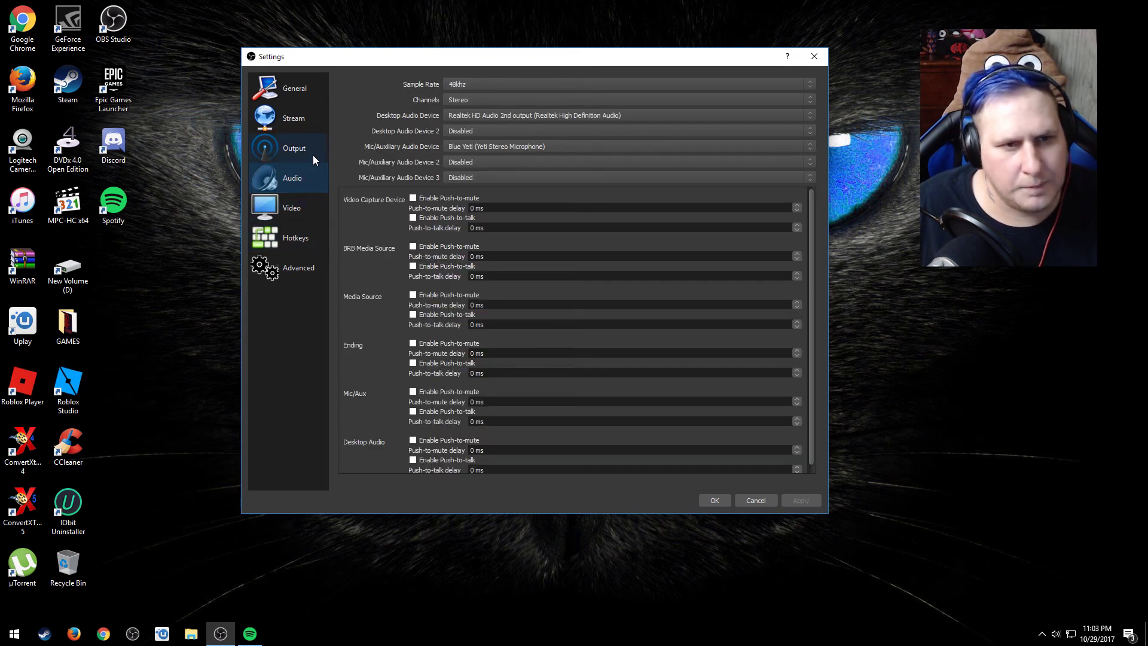
{"action": "left_click", "coordinate": [314, 156]}
{"action": "left_click", "coordinate": [316, 118]}
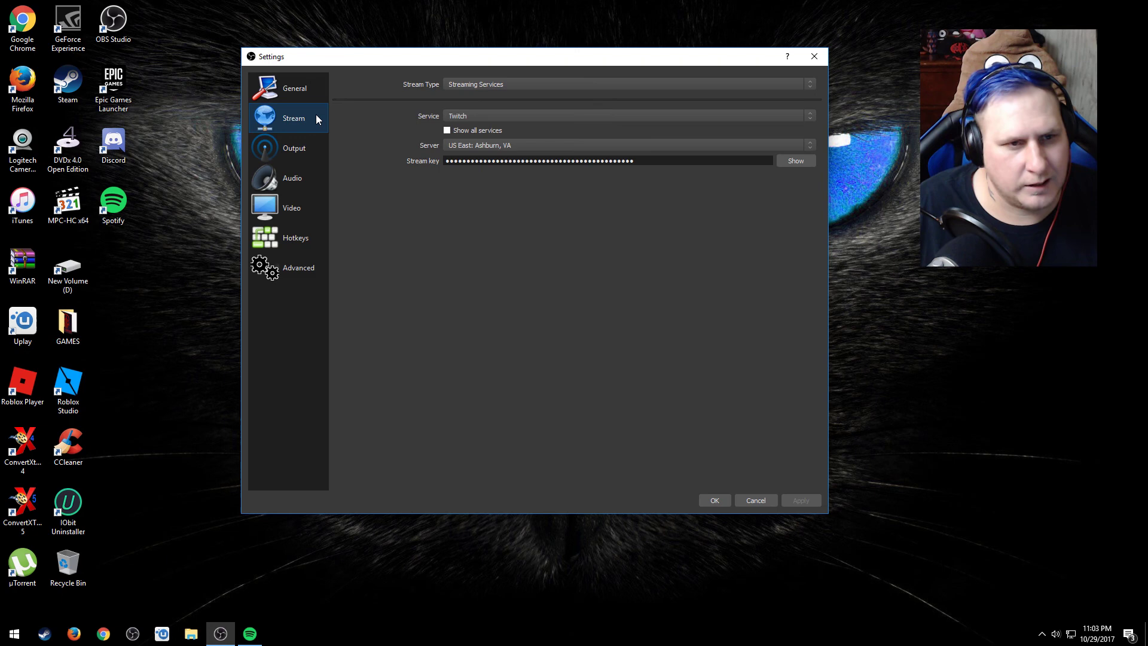
{"action": "left_click", "coordinate": [285, 178]}
{"action": "left_click", "coordinate": [285, 148]}
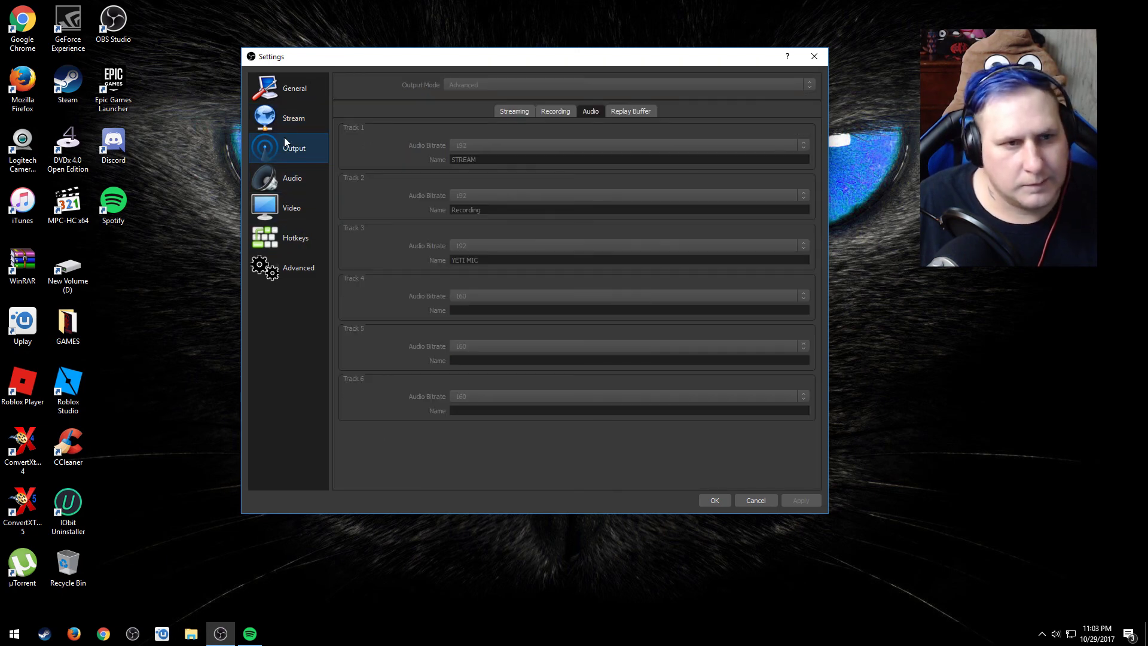
- Recheck the streaming, recording and audio track output settings, and examine the level choices for the recording encoder
{"action": "left_click", "coordinate": [532, 111]}
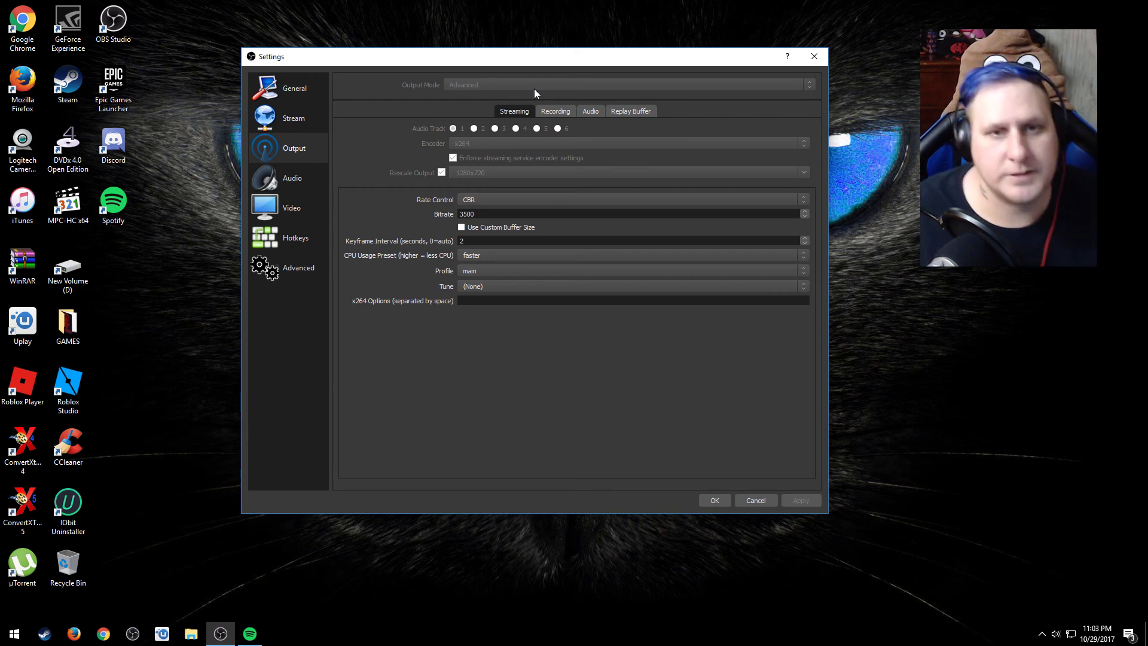
{"action": "left_click", "coordinate": [556, 112]}
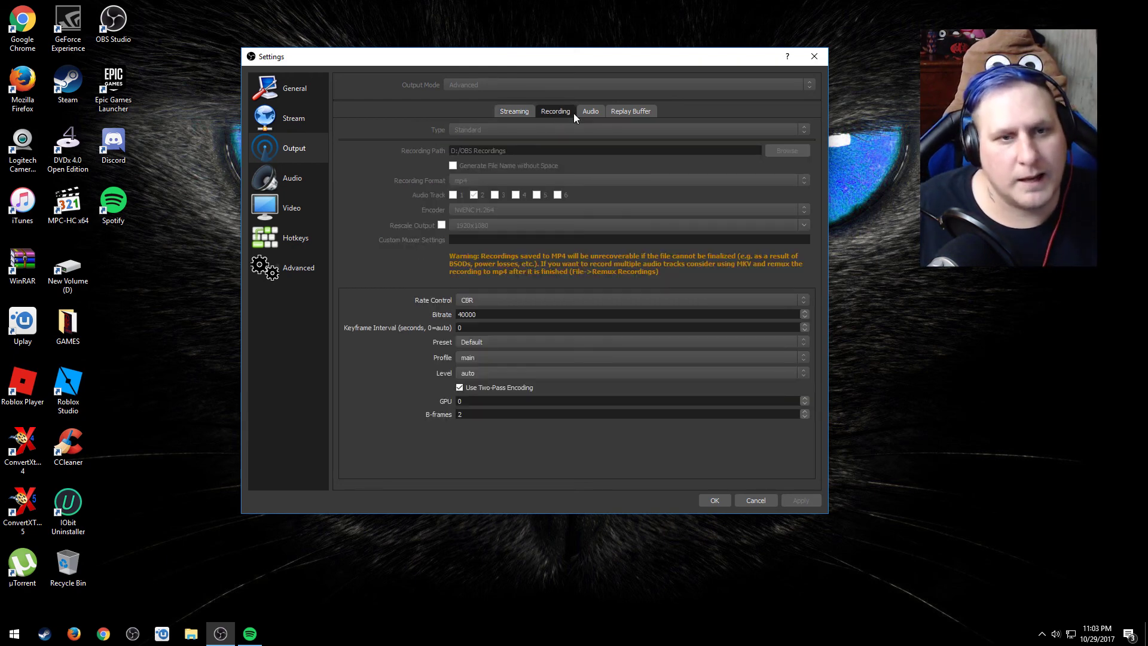
{"action": "left_click", "coordinate": [581, 115]}
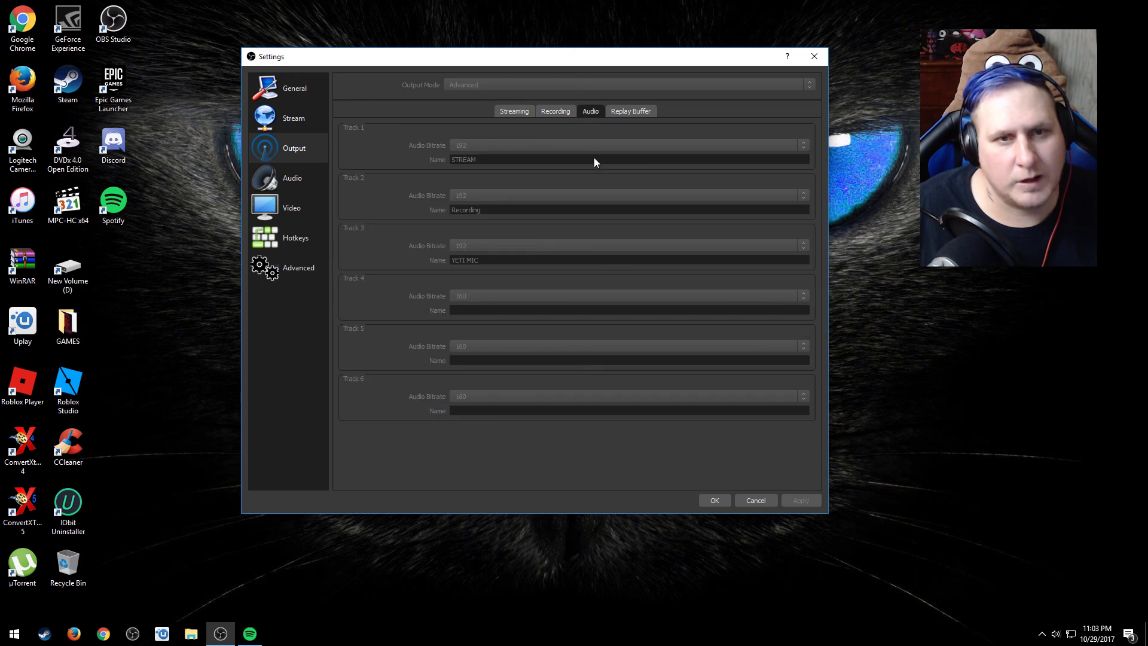
{"action": "left_click", "coordinate": [526, 111]}
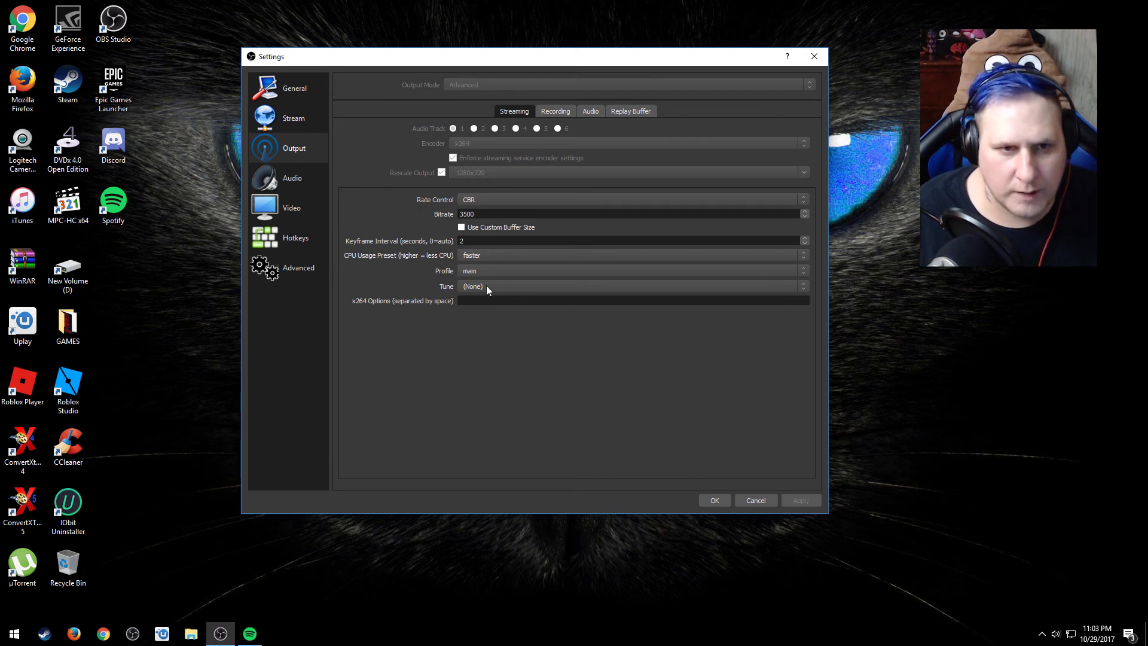
{"action": "left_click", "coordinate": [550, 113]}
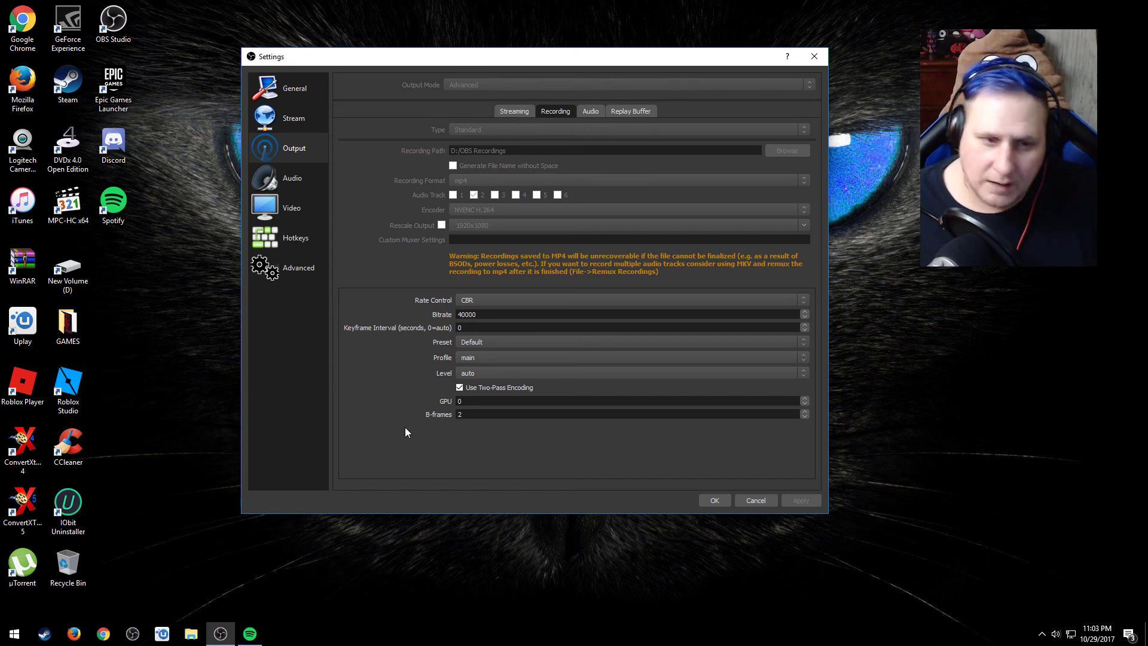
{"action": "left_click", "coordinate": [488, 373]}
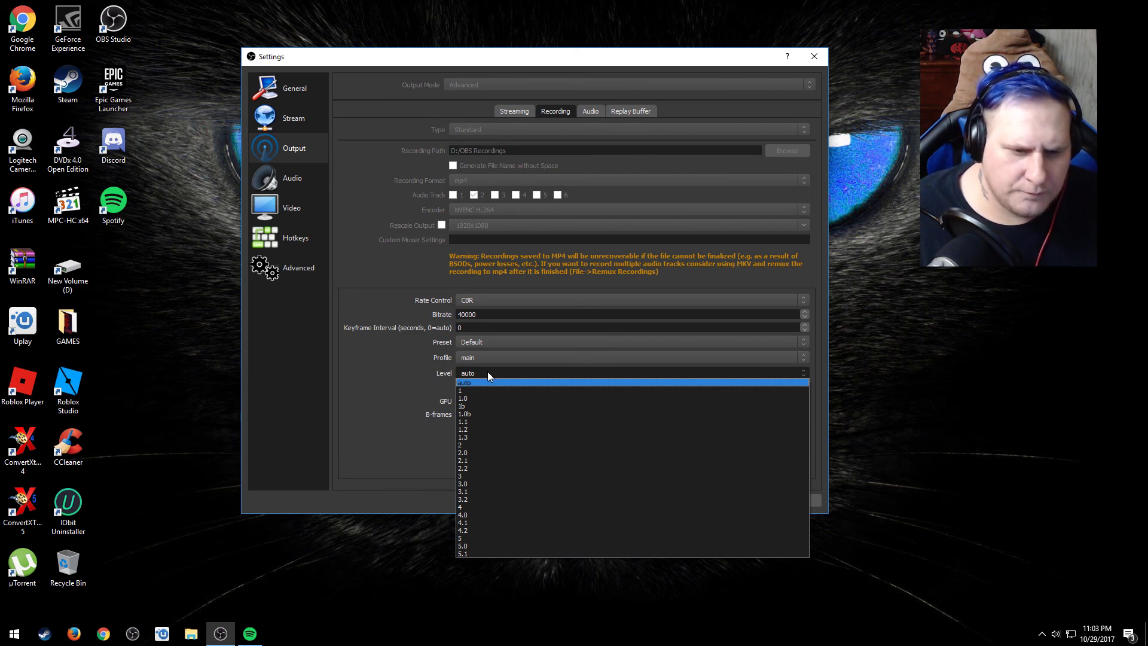
{"action": "left_click", "coordinate": [412, 362]}
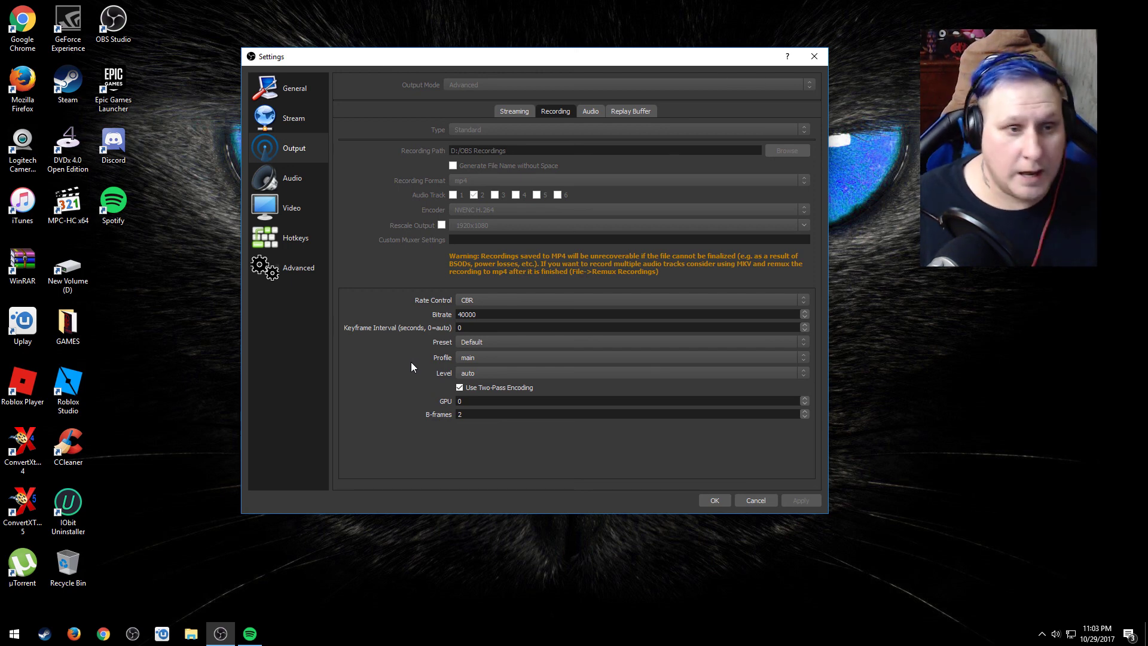
- Return to the general settings and accept the configuration to close the settings window
{"action": "left_click", "coordinate": [299, 211]}
{"action": "left_click", "coordinate": [286, 189]}
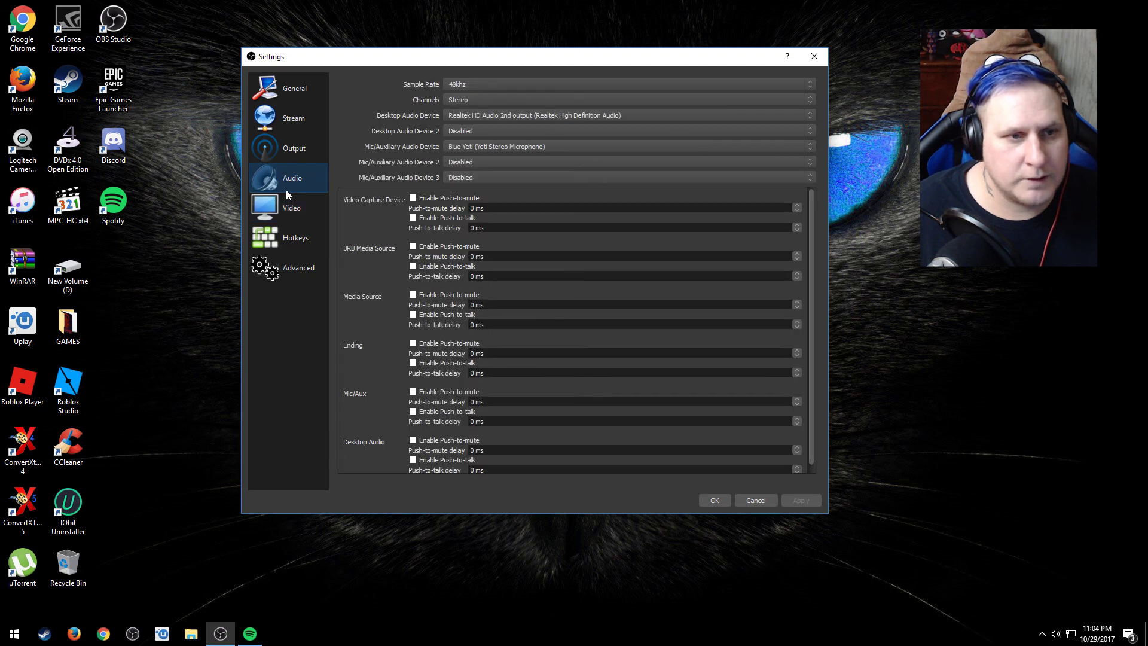
{"action": "left_click", "coordinate": [285, 138]}
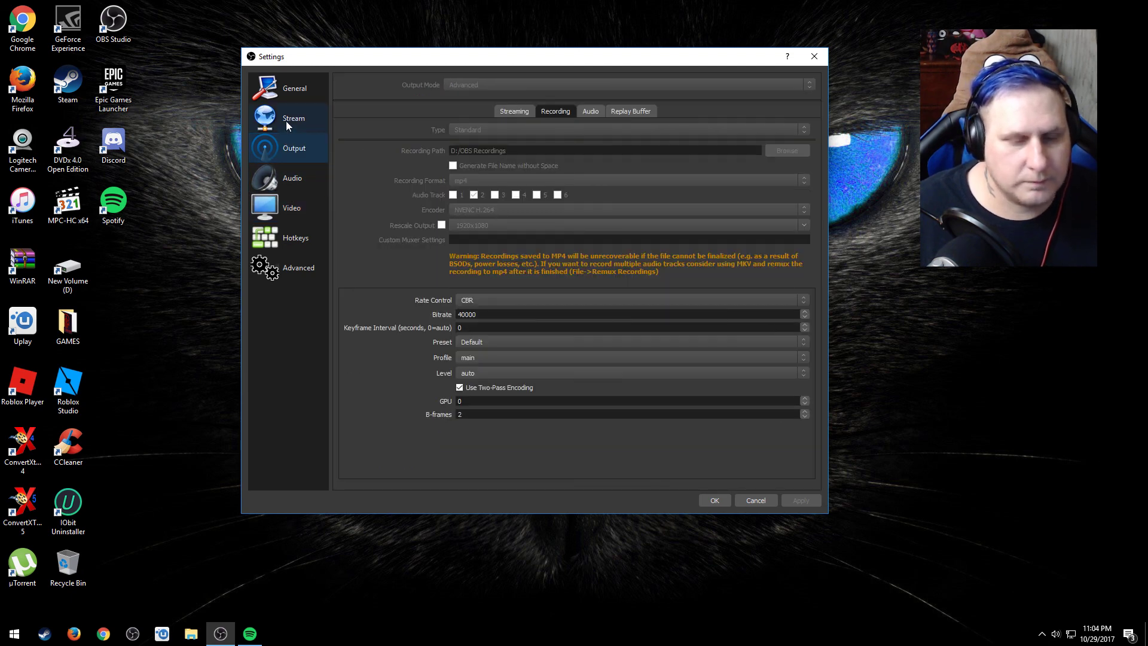
{"action": "left_click", "coordinate": [286, 121]}
{"action": "left_click", "coordinate": [286, 95]}
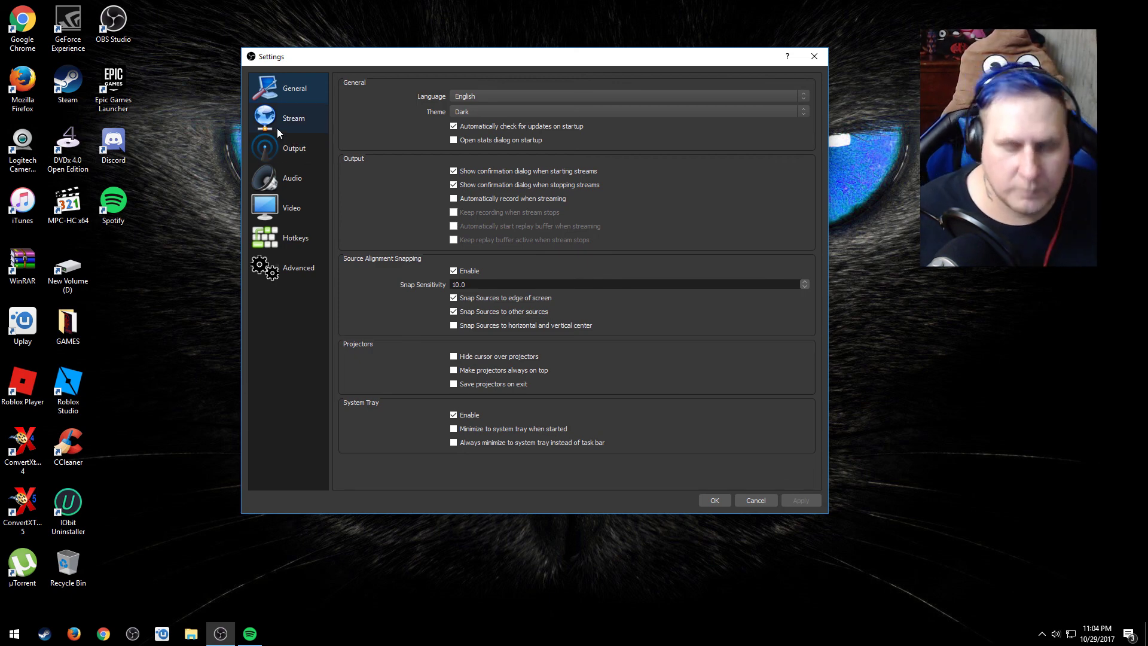
{"action": "left_click", "coordinate": [716, 501]}
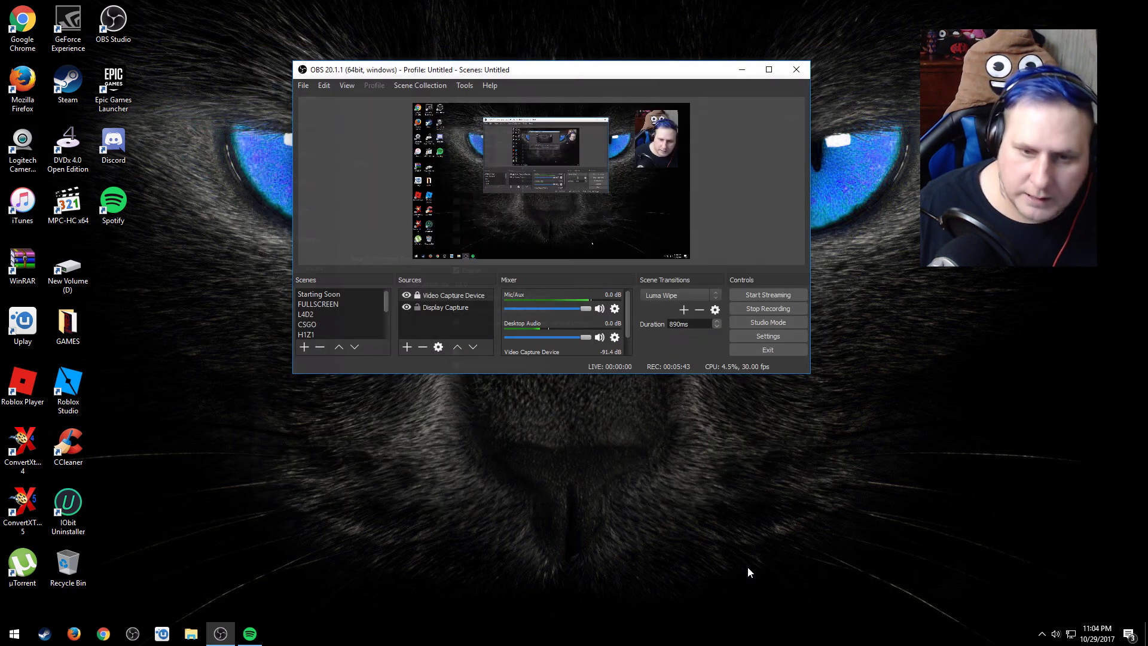